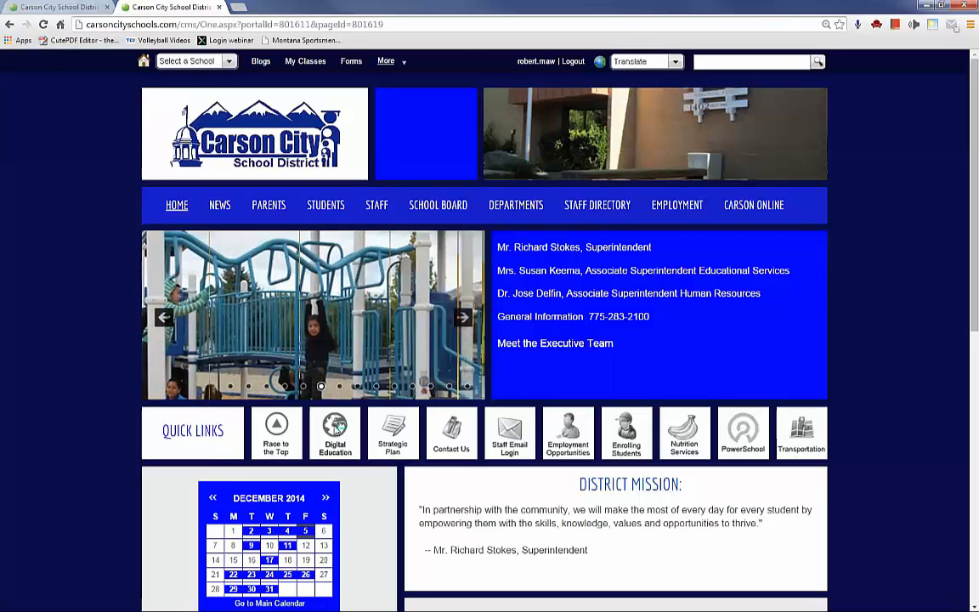
Open PDFescape from the Digital Resources on the district's Digital Education page and continue to the free online PDF editor.
left_click(335, 429)
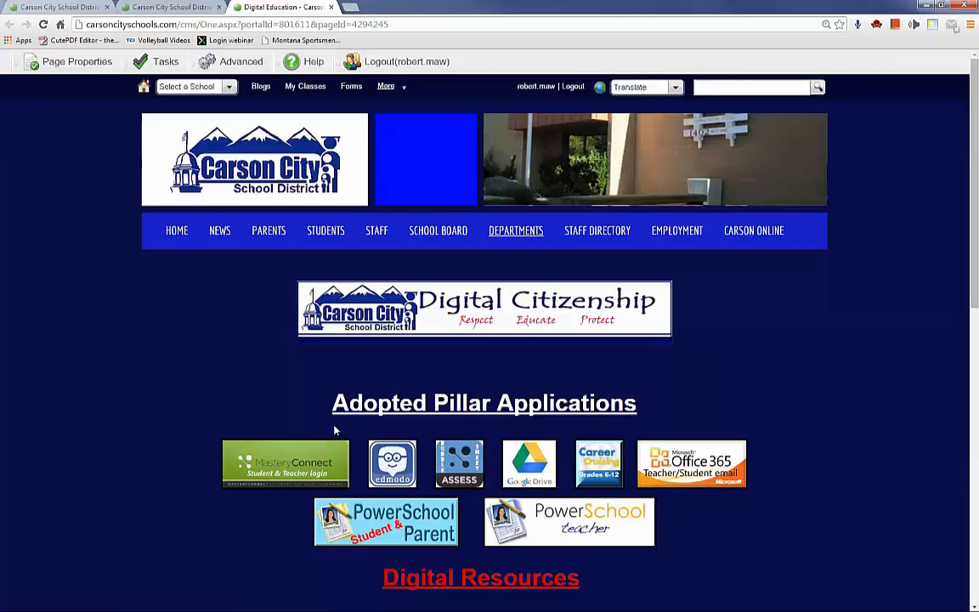
scroll(470, 403, "down", 2)
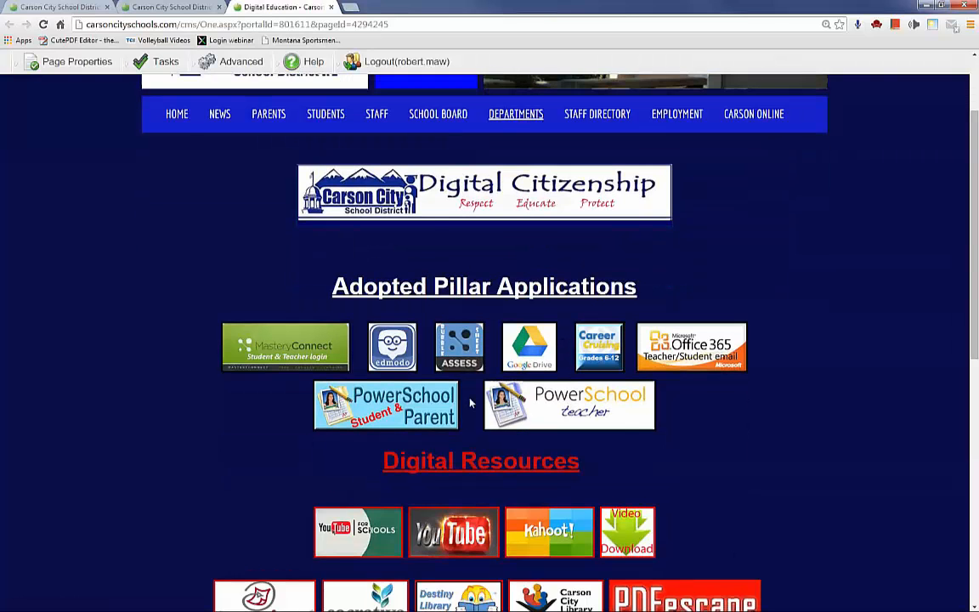
scroll(470, 403, "down", 2)
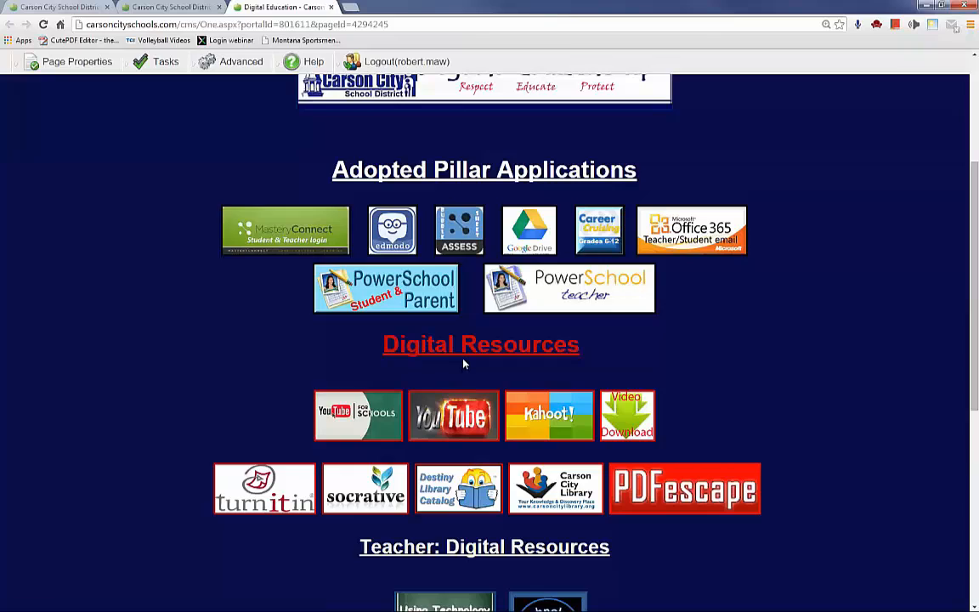
left_click(702, 500)
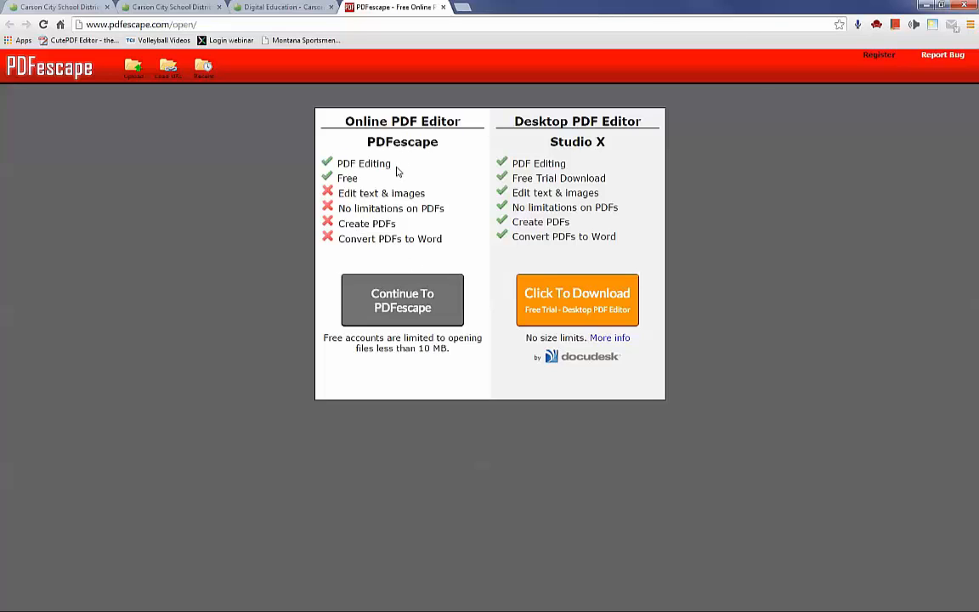
left_click(405, 307)
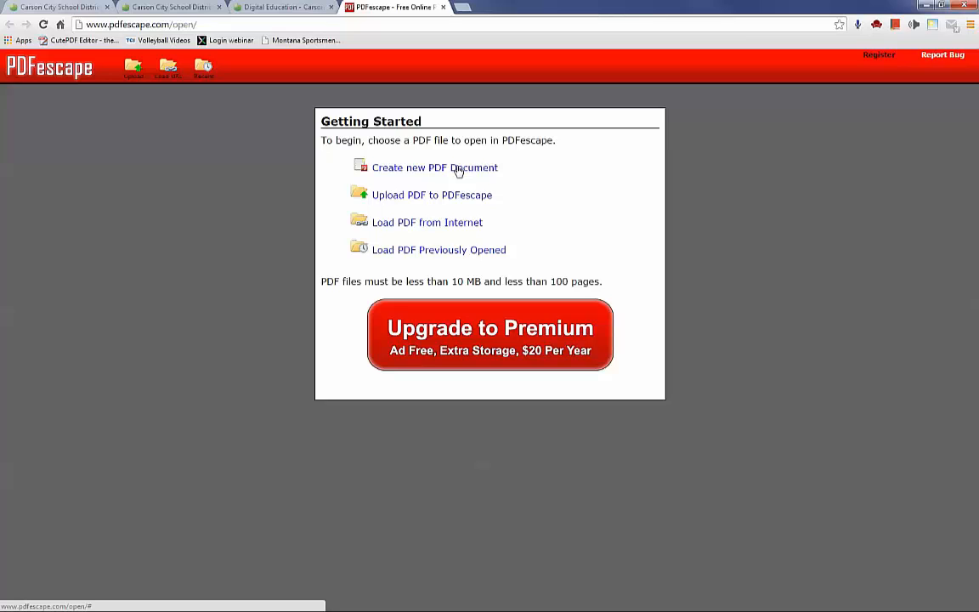
Upload EOI Health Status Form.pdf from the Desktop to PDFescape.
left_click(410, 198)
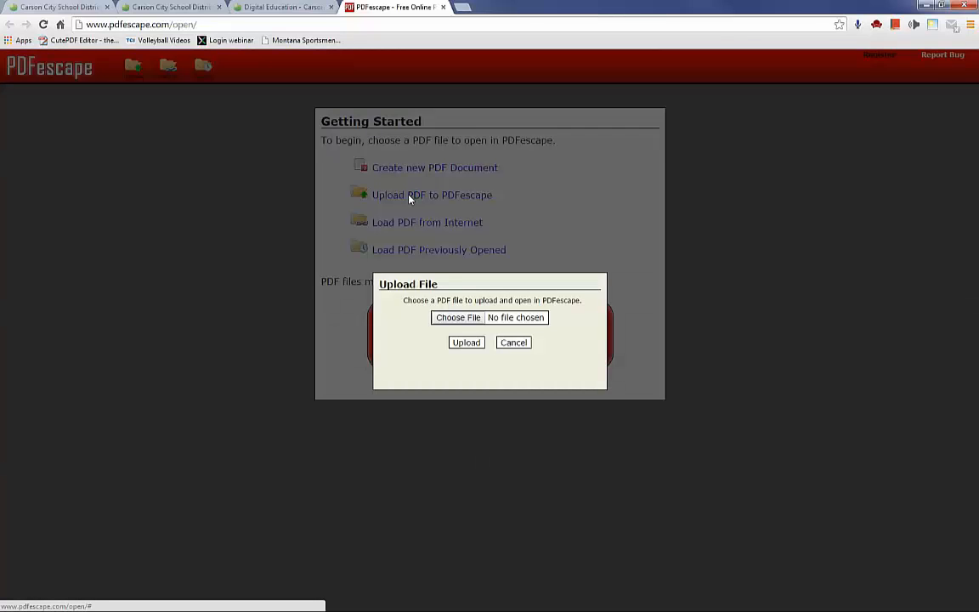
left_click(457, 318)
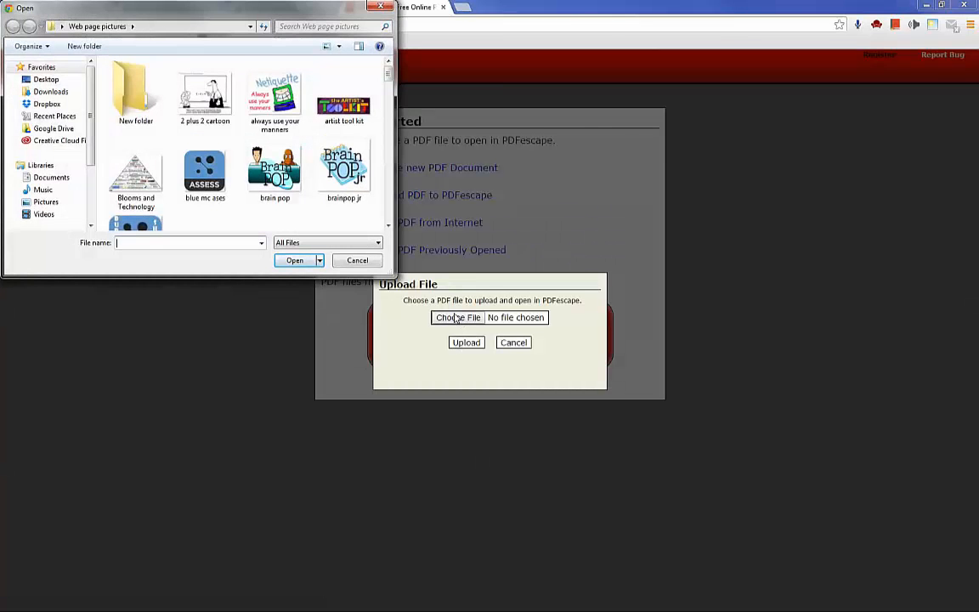
left_click(52, 92)
left_click(48, 79)
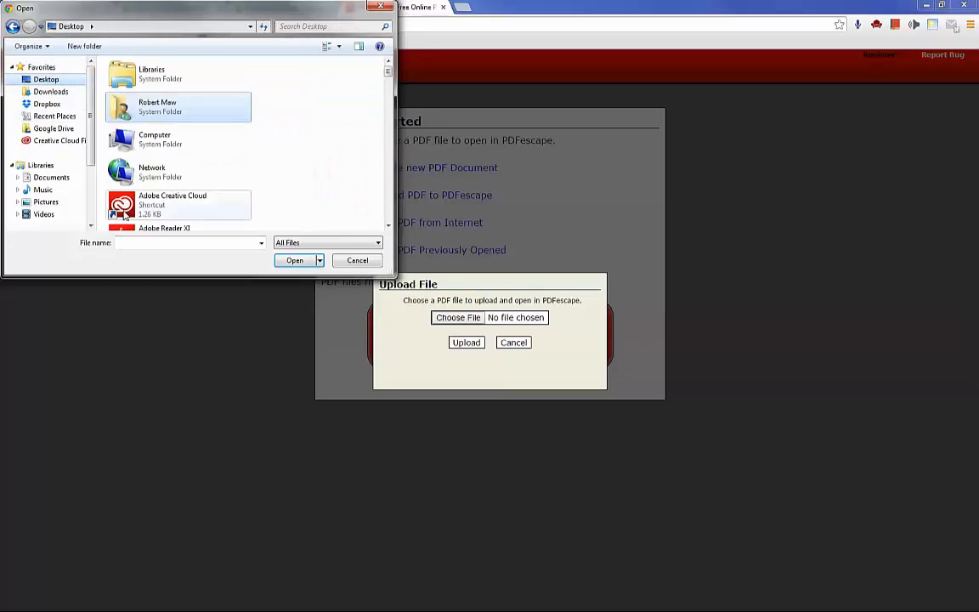
left_click(140, 242)
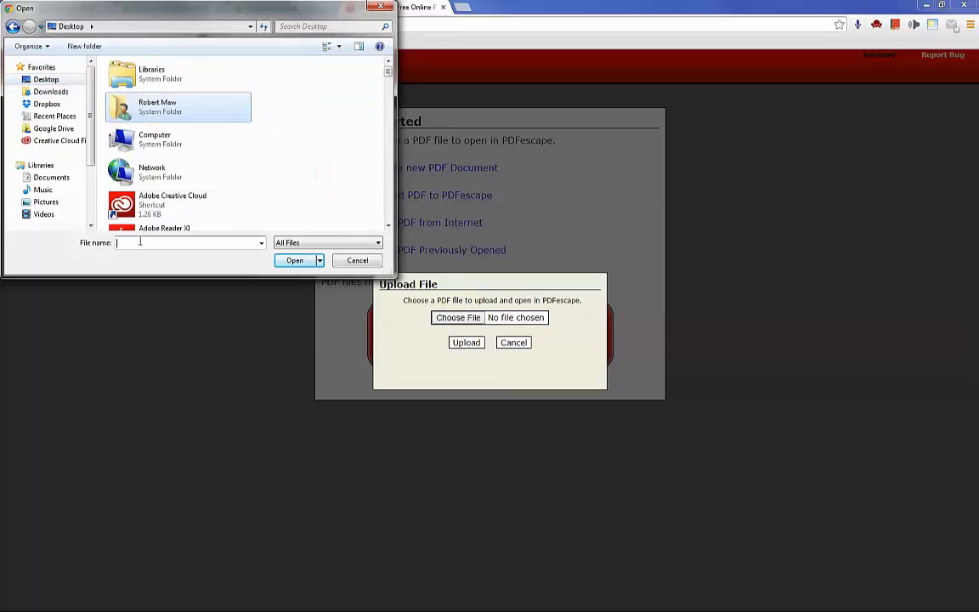
type("e")
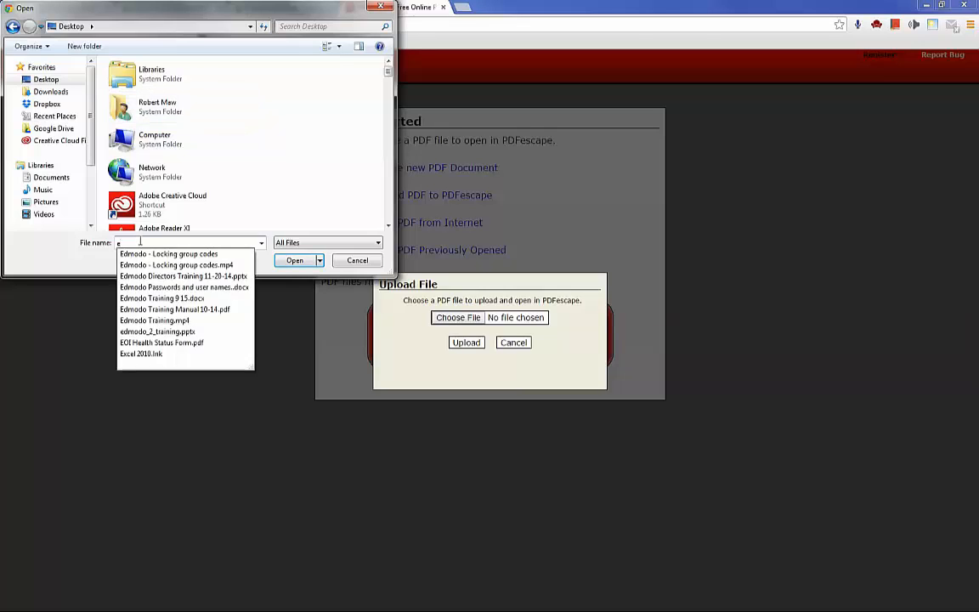
type("oi")
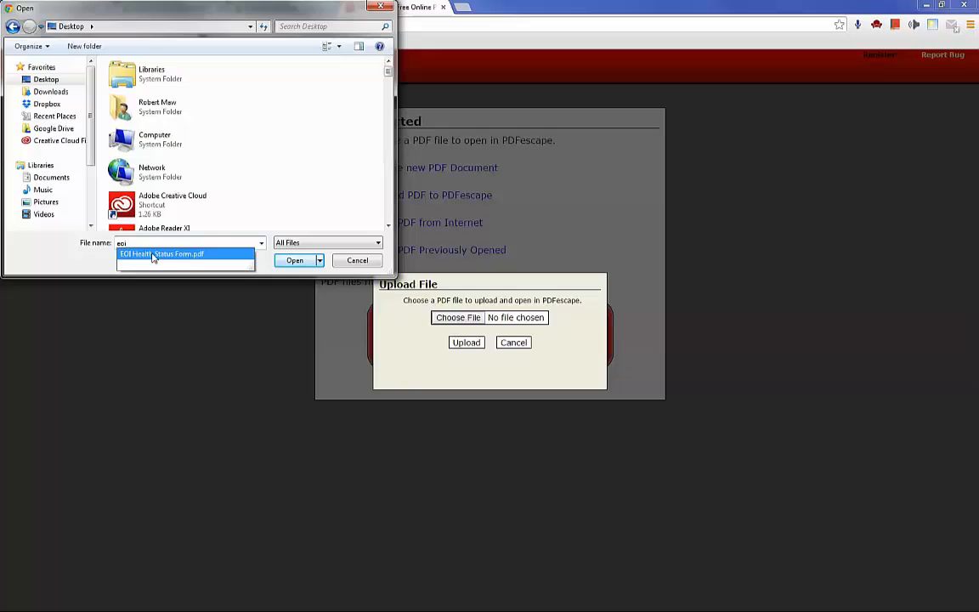
left_click(154, 255)
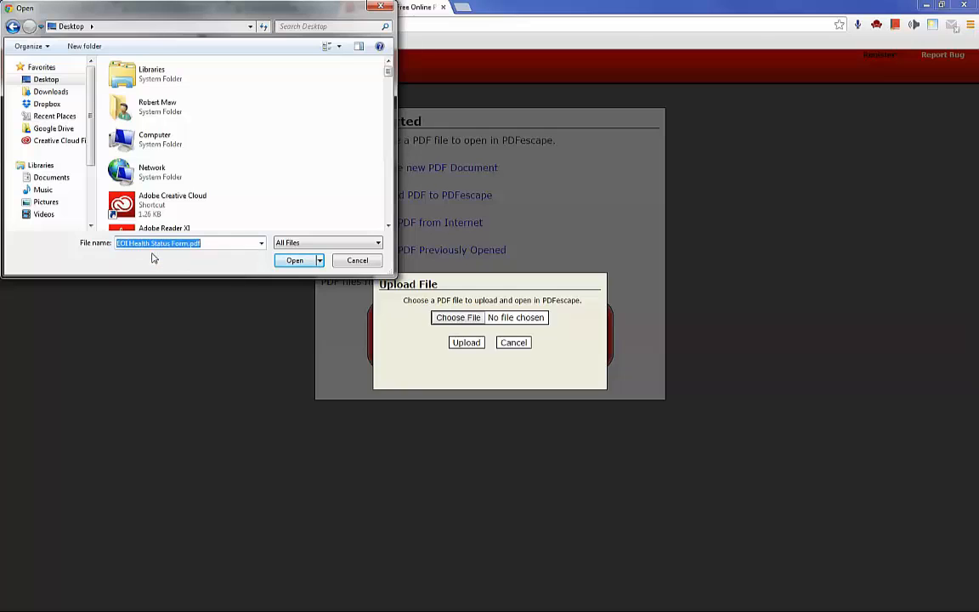
left_click(294, 265)
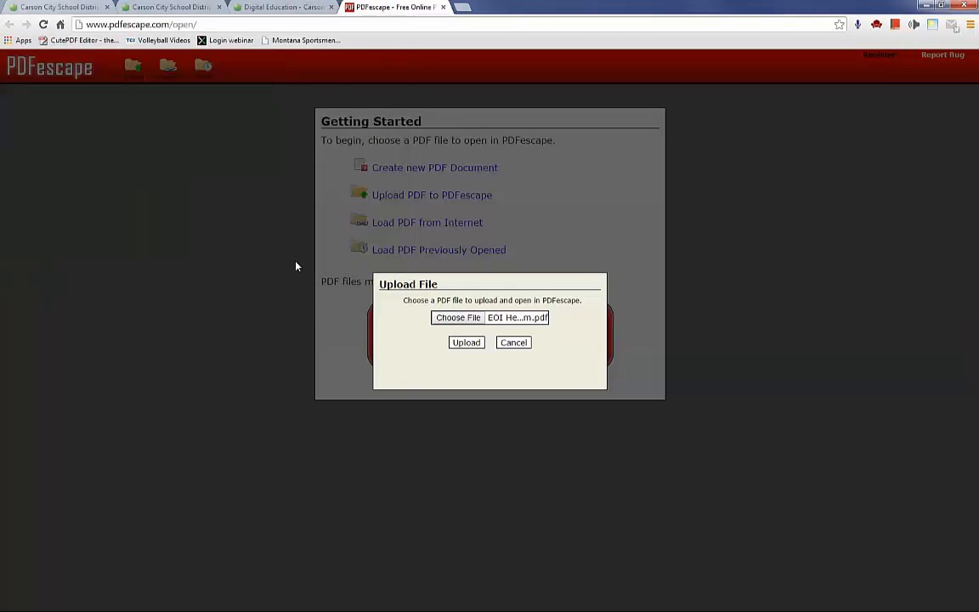
left_click(466, 343)
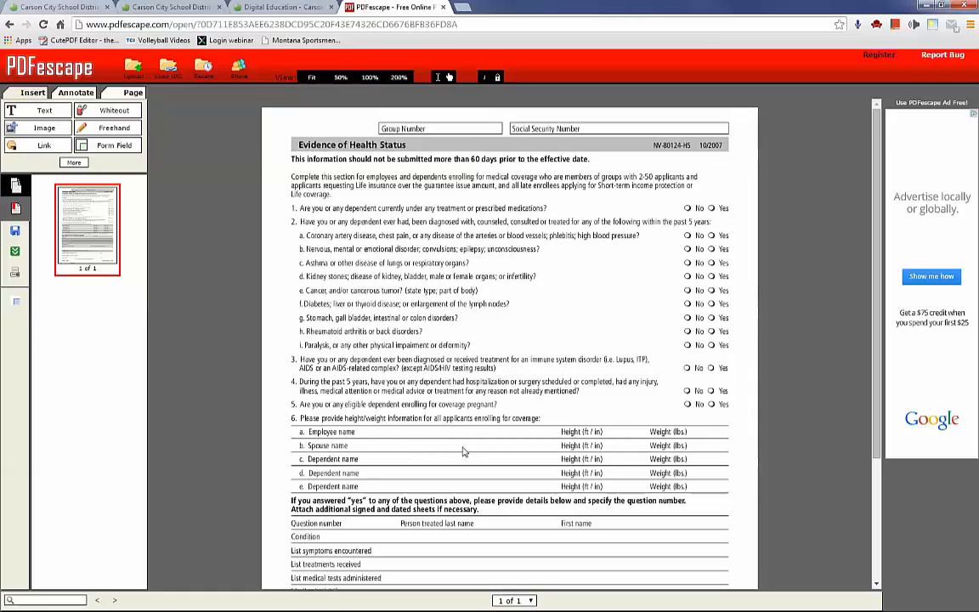
Place Checkbox form fields over the No and Yes circles of question 1 and item 2a.
left_click(111, 147)
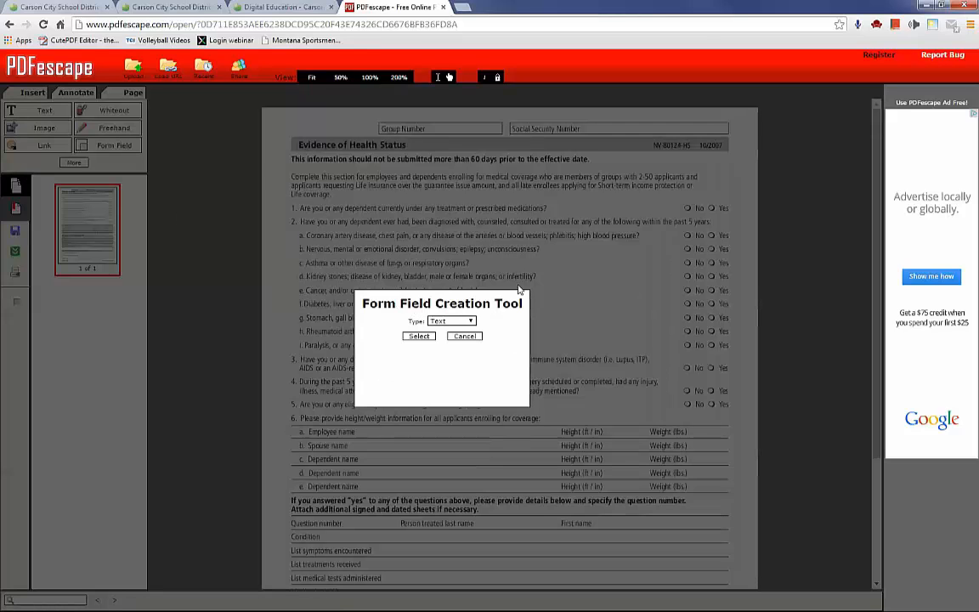
left_click(471, 321)
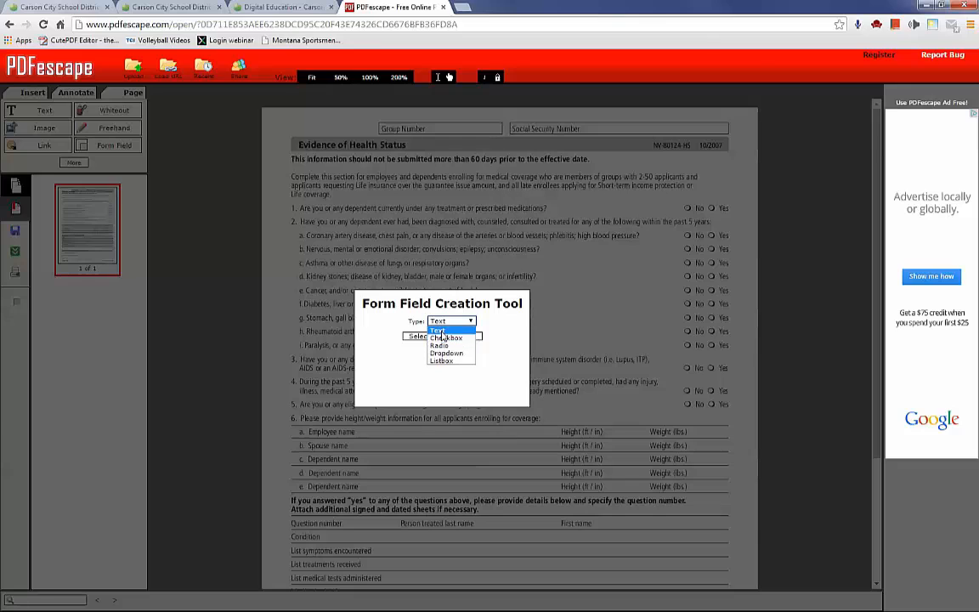
left_click(446, 338)
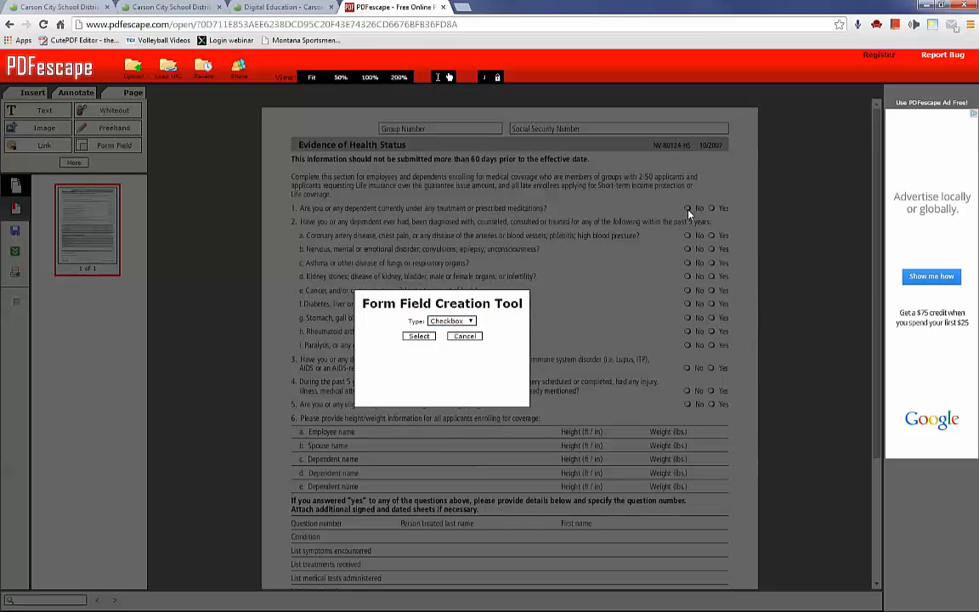
key("Return")
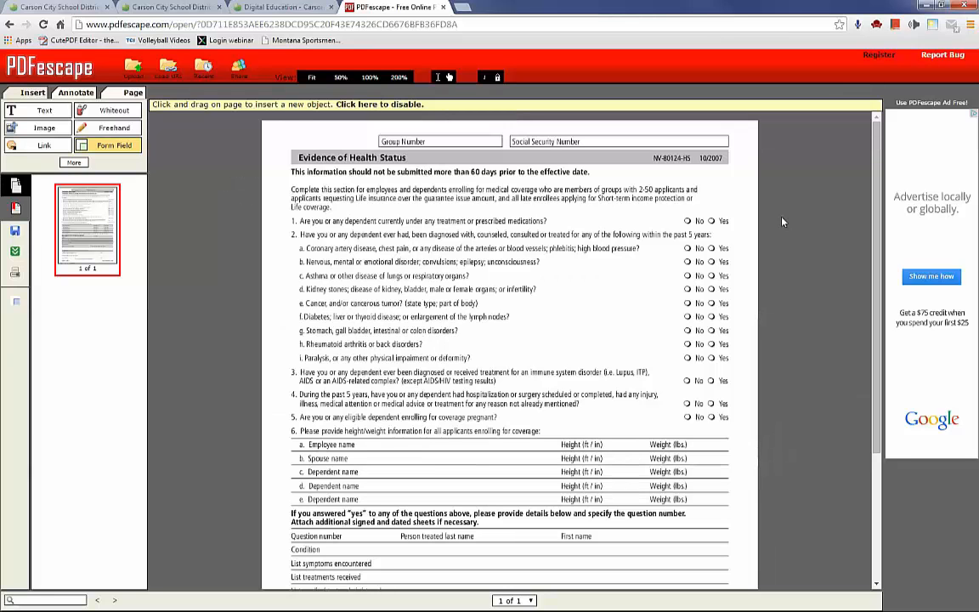
left_click(686, 221)
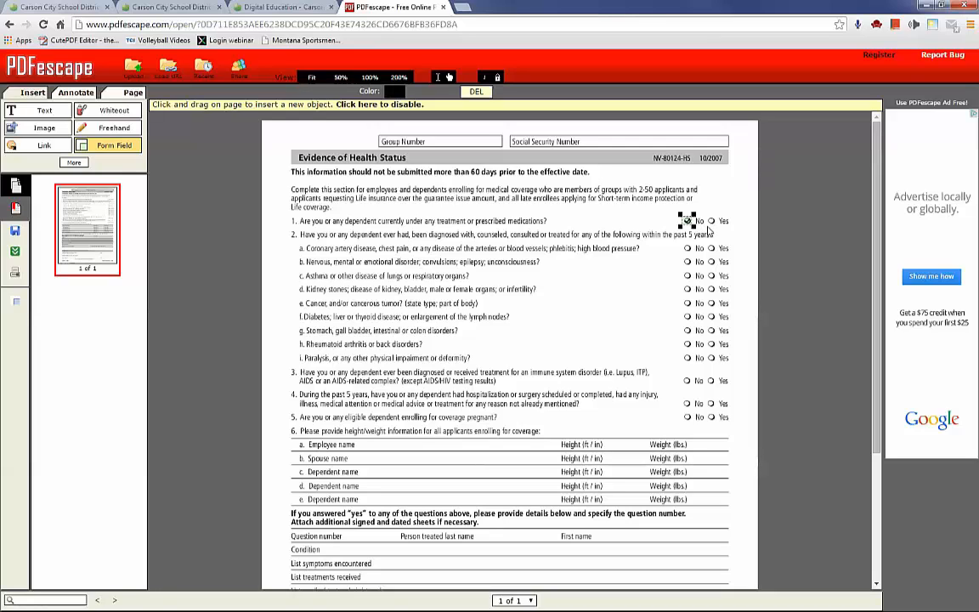
mouse_move(706, 216)
left_mouse_down()
mouse_move(717, 226)
mouse_move(683, 245)
mouse_move(692, 259)
mouse_move(708, 245)
mouse_move(717, 253)
left_mouse_up()
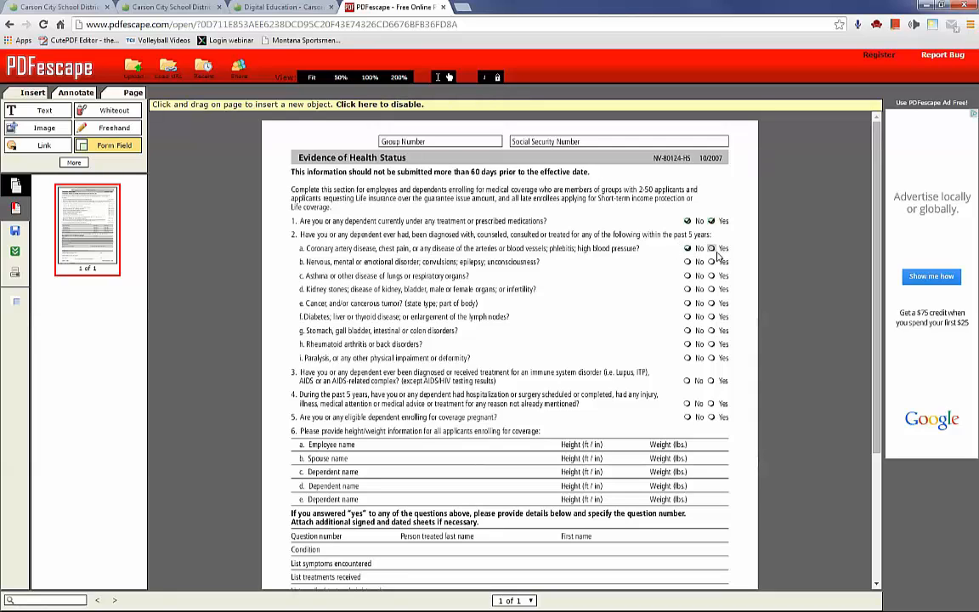
Add checkbox fields over the No and Yes circles of items 2b and 2c, and the No circle of 2d.
left_click_drag(679, 255, 719, 268)
left_click(687, 277)
left_click(693, 284)
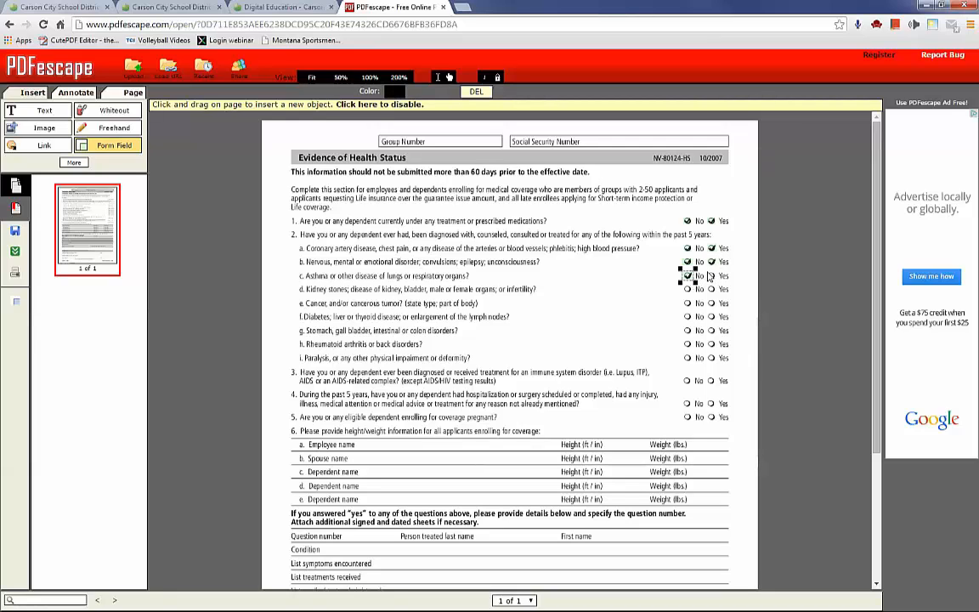
left_click(712, 279)
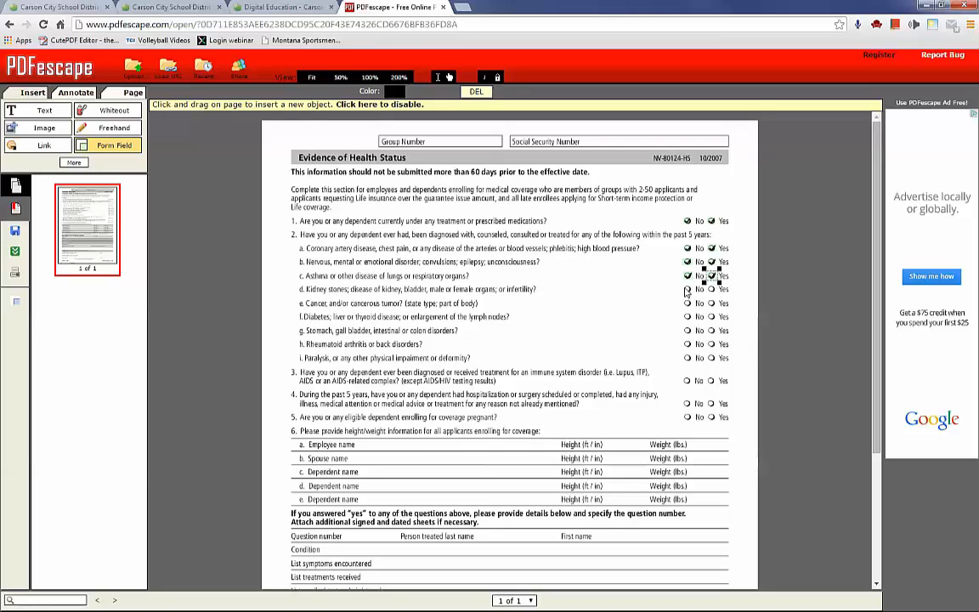
left_click(686, 290)
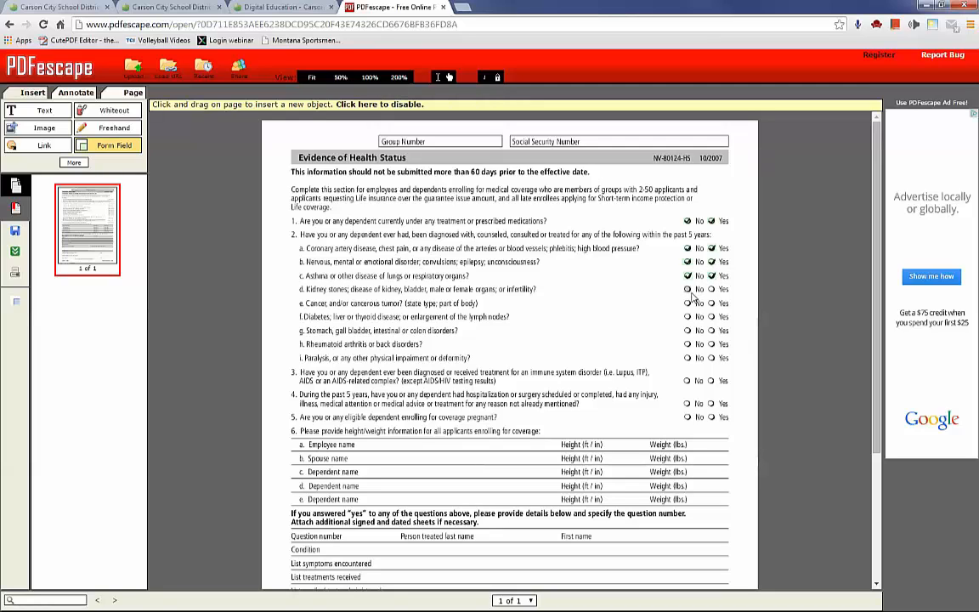
left_click(689, 290)
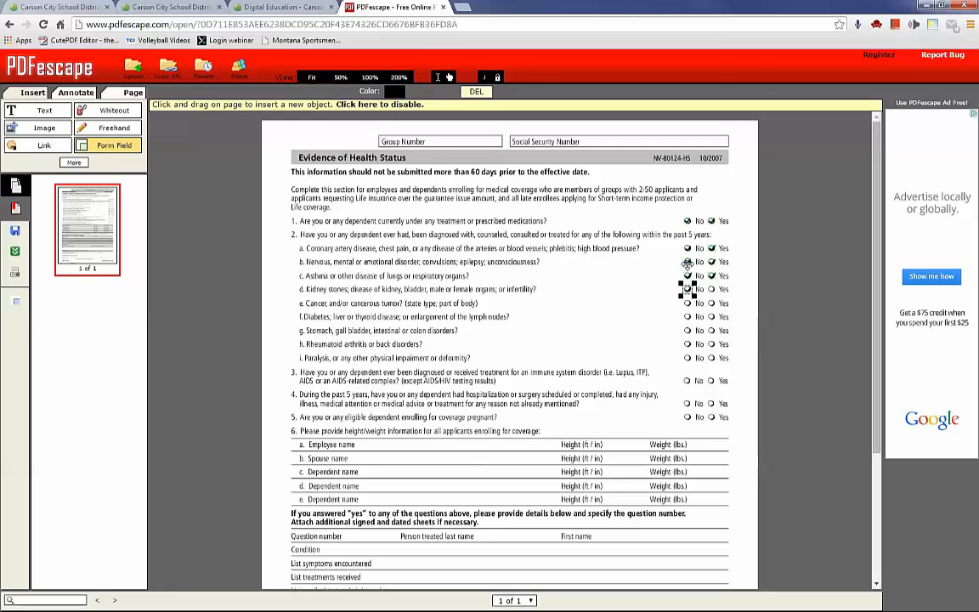
Clear the check marks from all the checkbox fields in question 1 and items 2a through 2d.
left_click(691, 289)
left_click(712, 276)
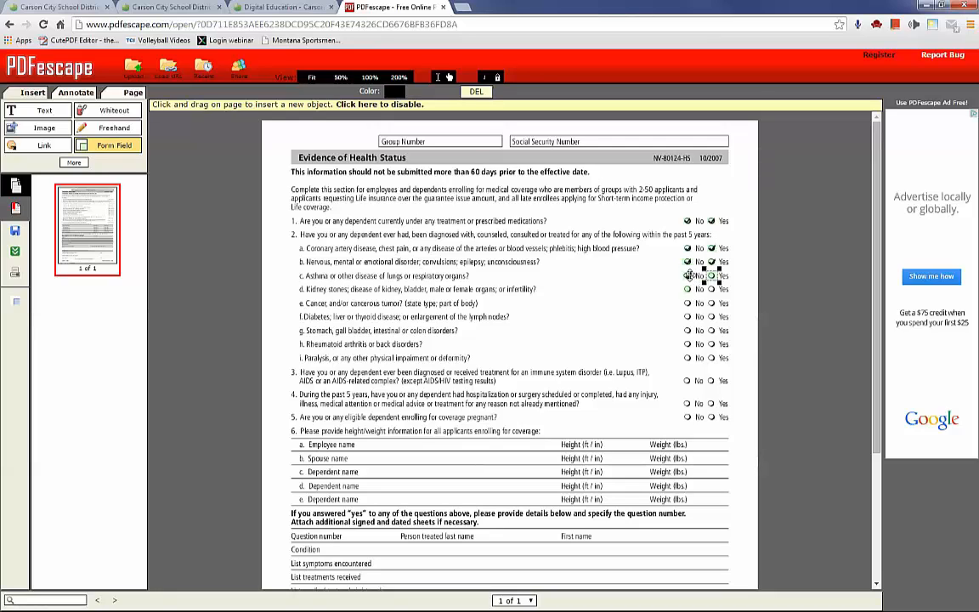
left_click(689, 262)
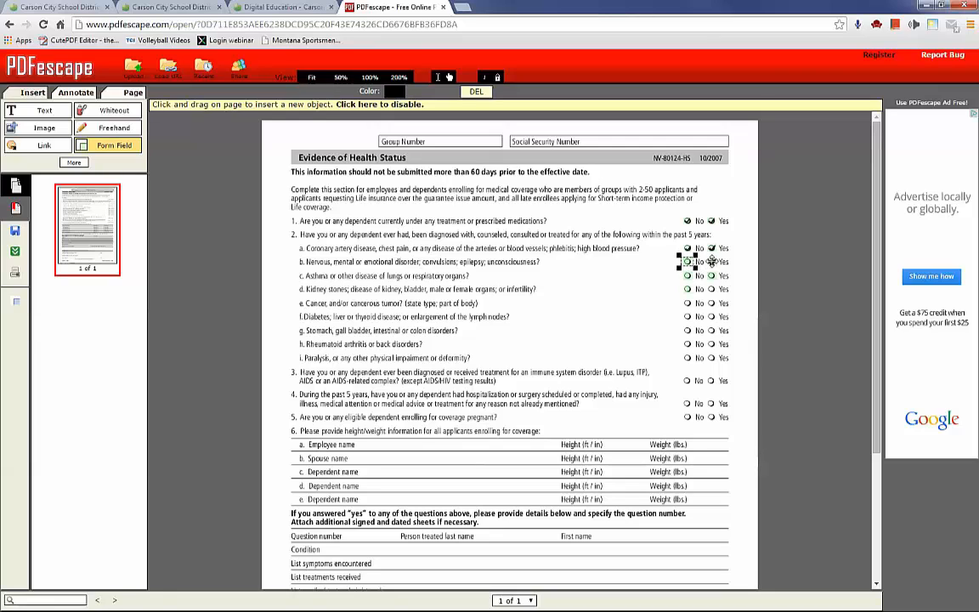
left_click(712, 248)
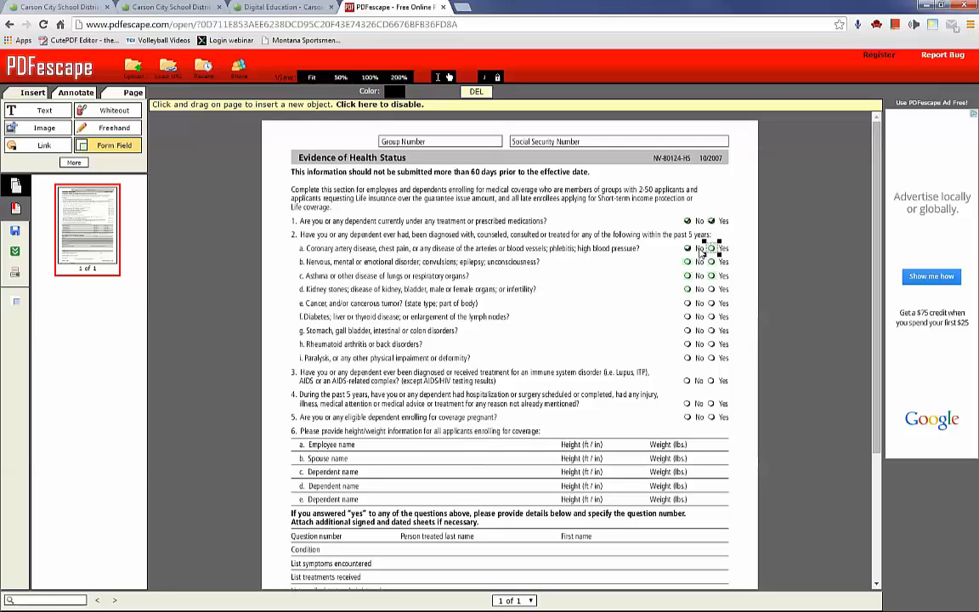
left_click(688, 248)
left_click(688, 221)
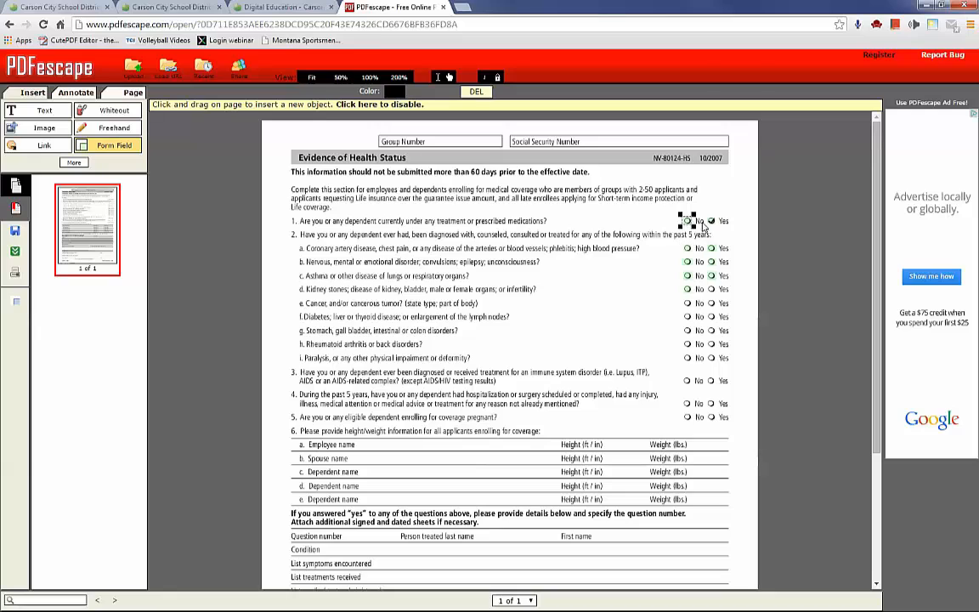
left_click(711, 221)
Draw Text form fields on the Employee name, Spouse name and Dependent name lines c and d, aligning the last with the one above.
left_click(119, 146)
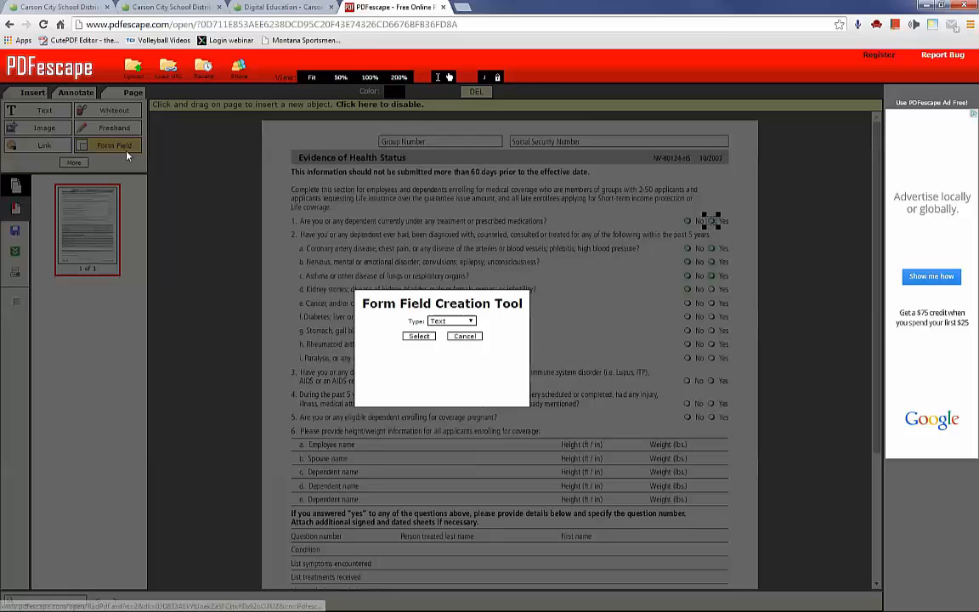
left_click(419, 337)
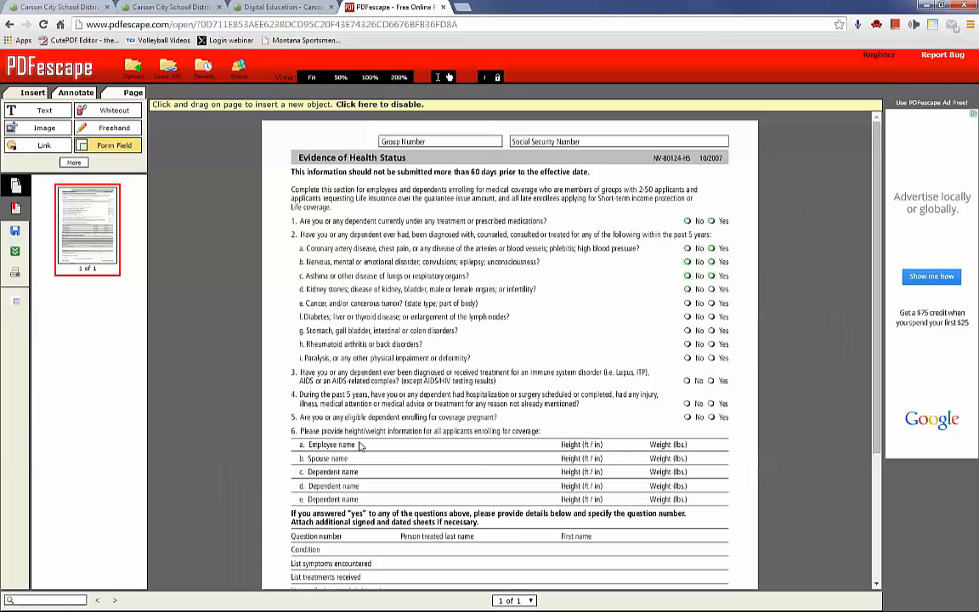
left_click_drag(360, 443, 549, 458)
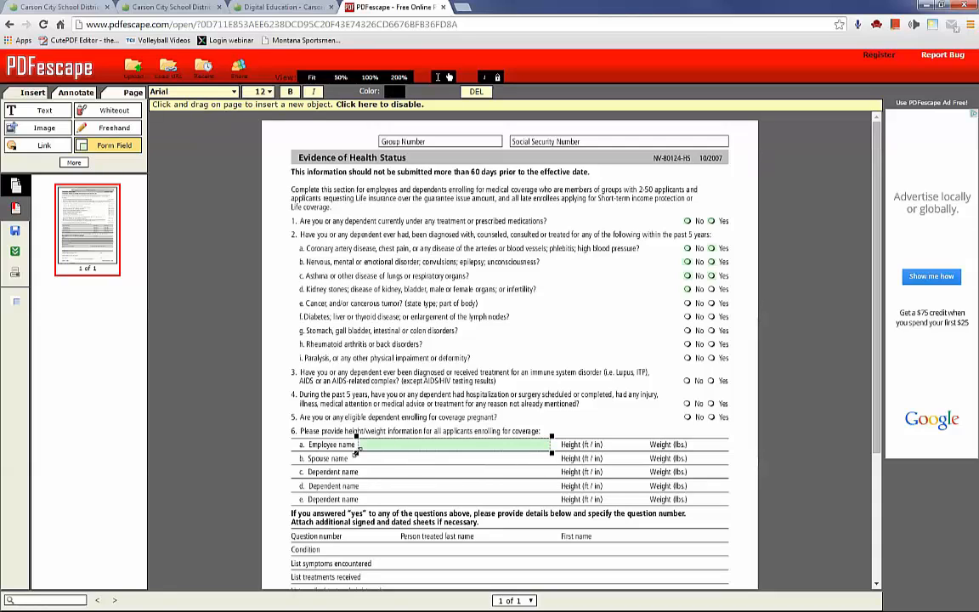
left_click_drag(362, 456, 546, 469)
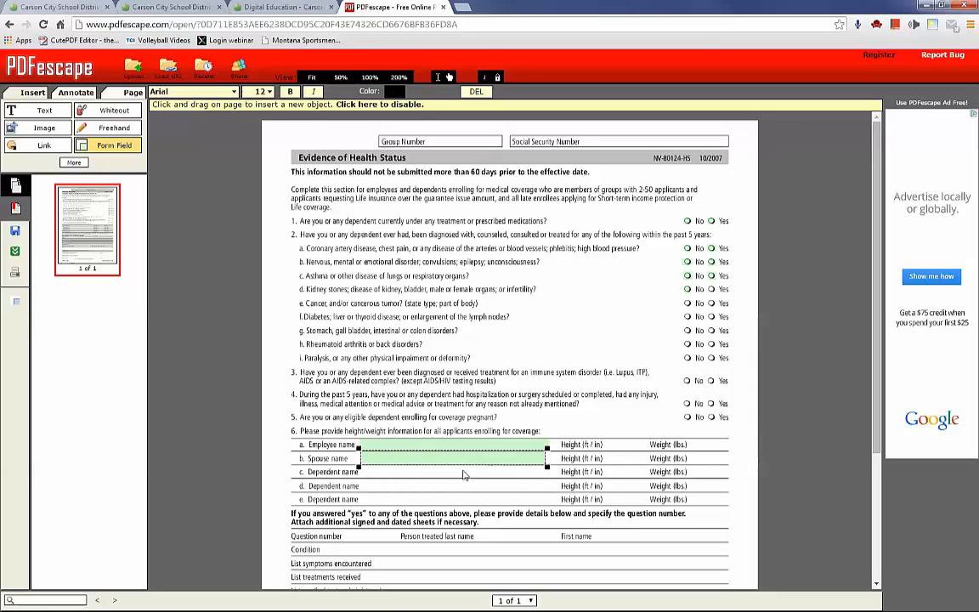
left_click_drag(362, 469, 557, 479)
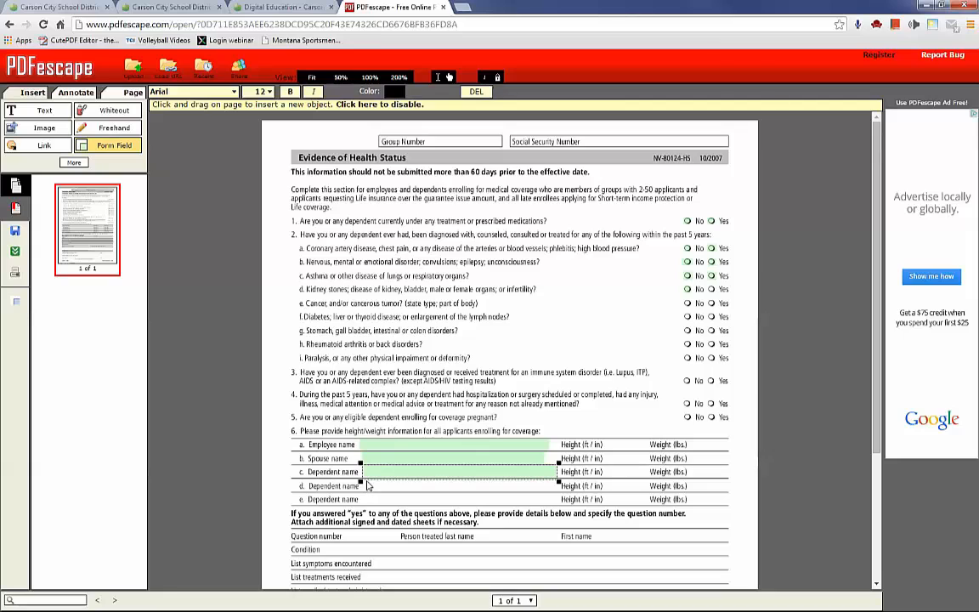
left_click_drag(367, 483, 557, 496)
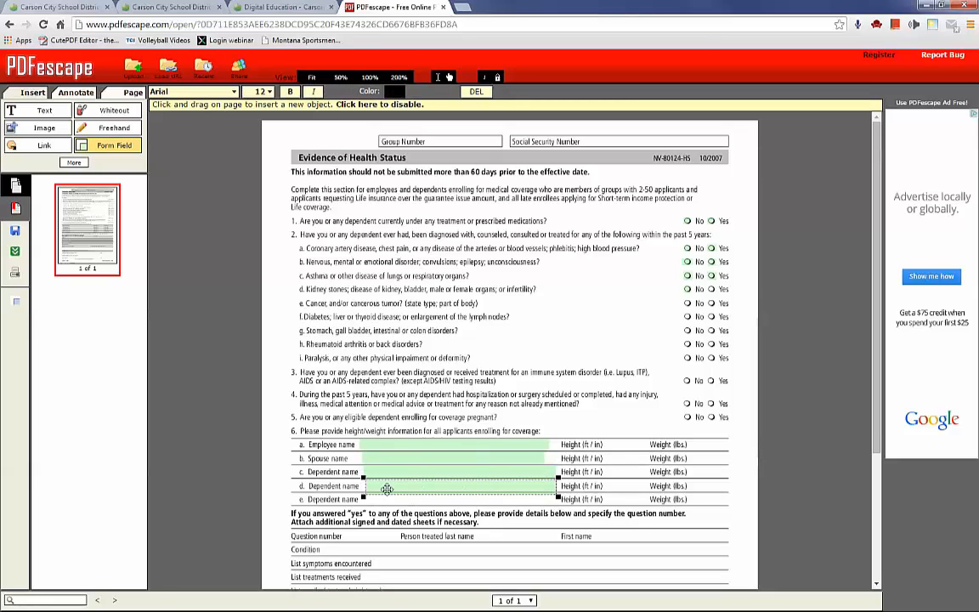
left_click_drag(405, 487, 402, 486)
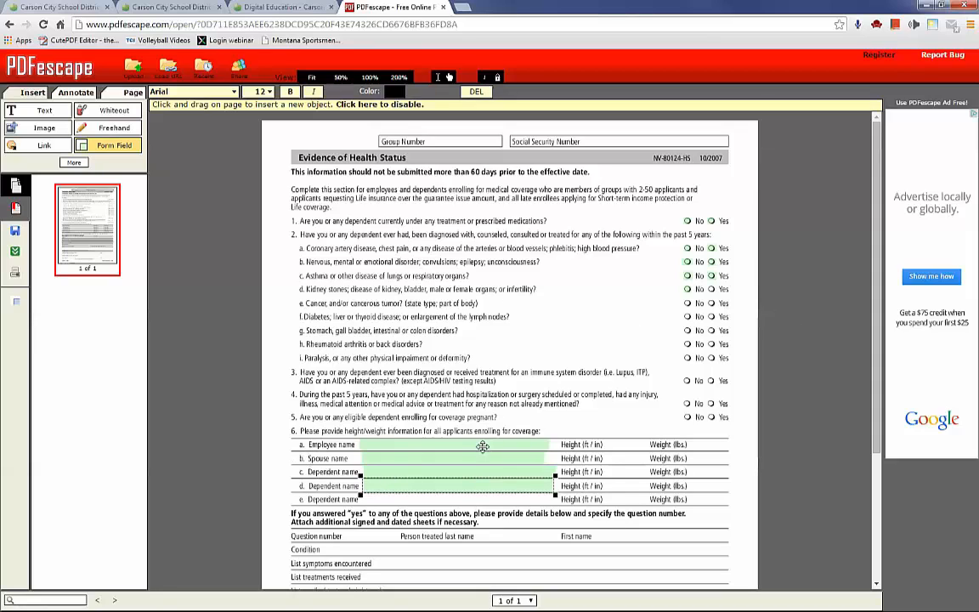
Save and download the edited EOI Health Status Form PDF, and open the downloaded copy in the browser.
left_click(14, 255)
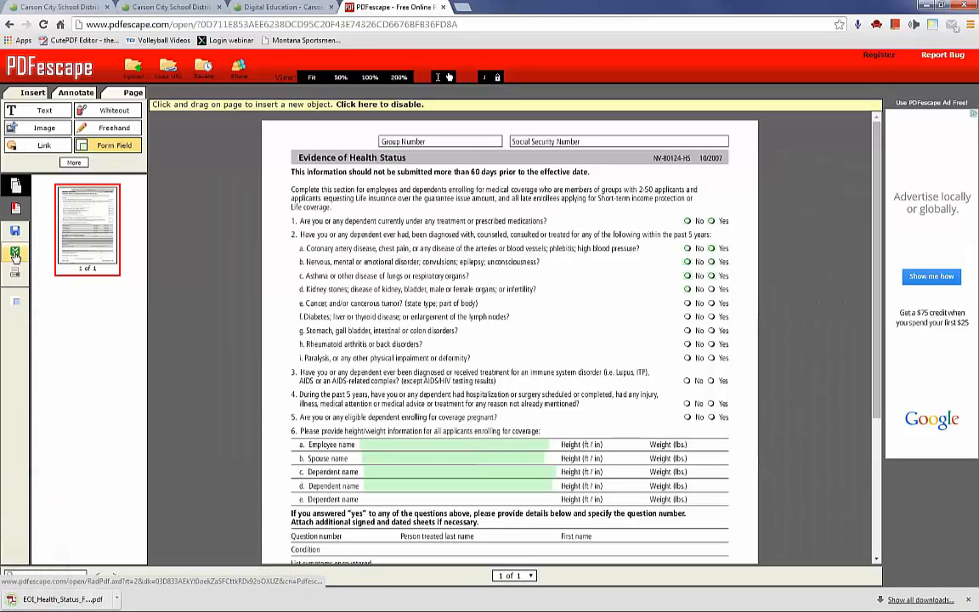
left_click(37, 602)
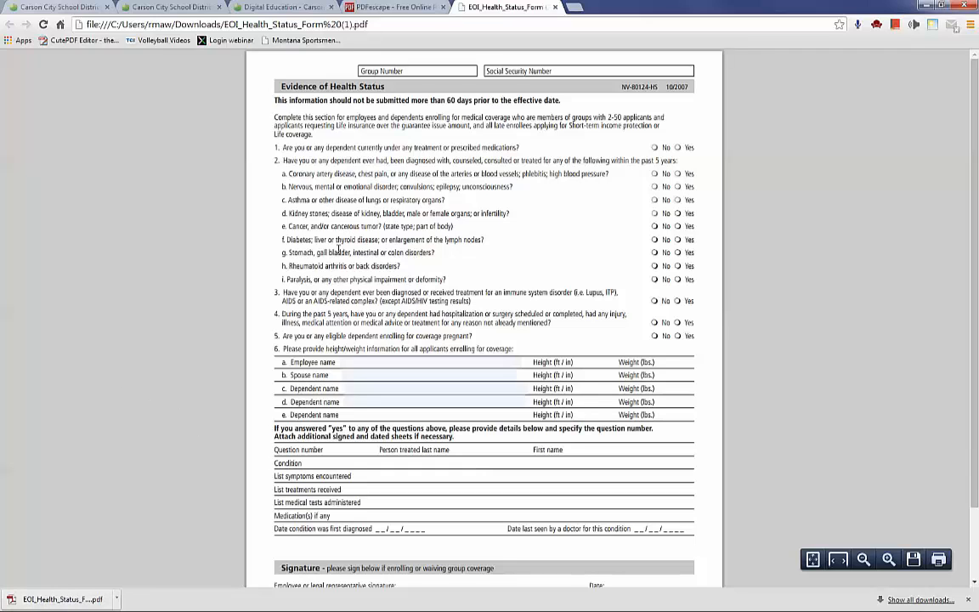
Test the No and Yes checkboxes, leaving No marked for question 1 and item 2a, and both No and Yes for 2b.
left_click(654, 147)
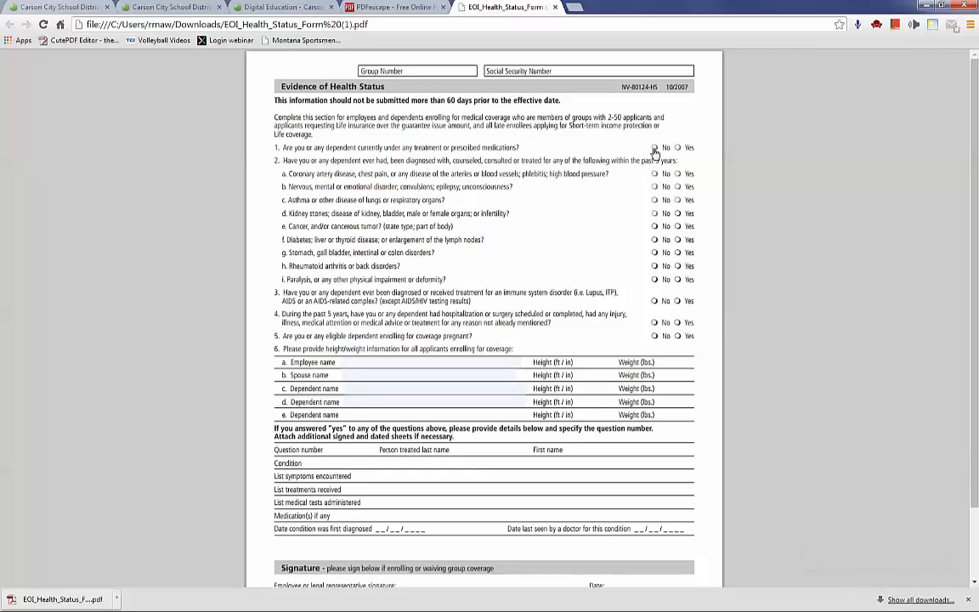
left_click(656, 174)
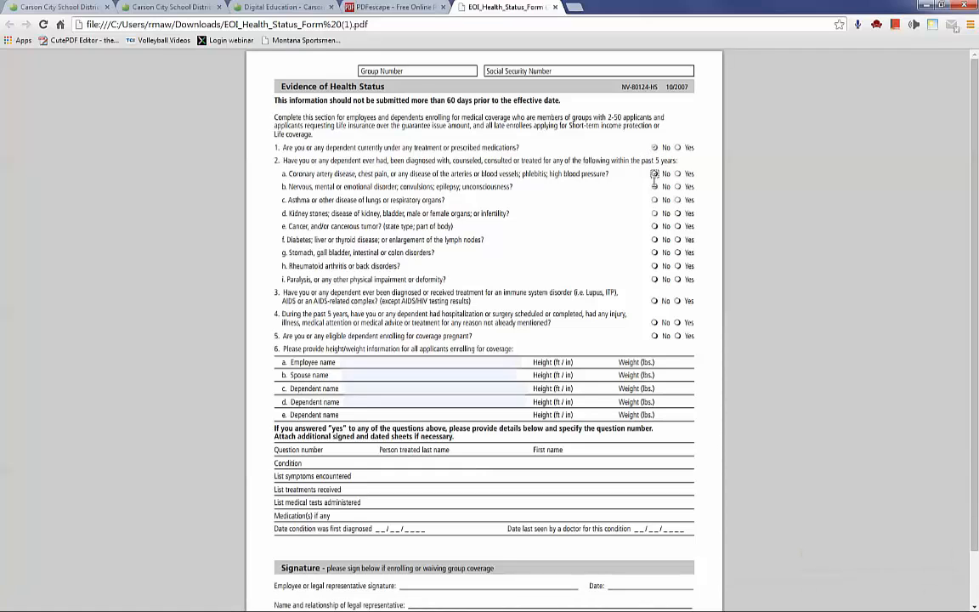
left_click(655, 186)
left_click(677, 174)
left_click(677, 186)
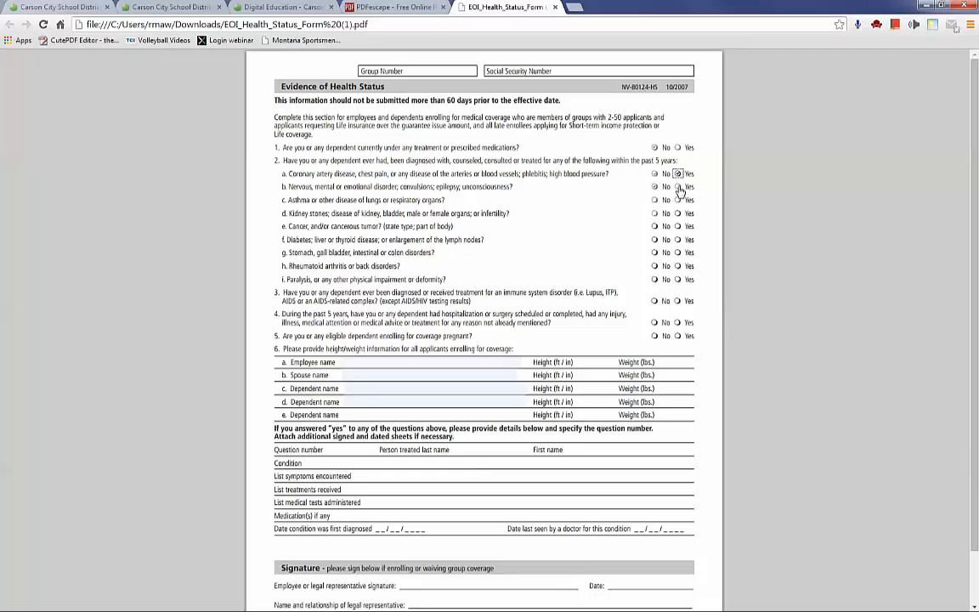
left_click(654, 187)
left_click(677, 187)
left_click(677, 173)
Fill in the employee's and spouse's full names, enter dsfhs as dependent name c, and start the entry for dependent name d.
left_click(364, 362)
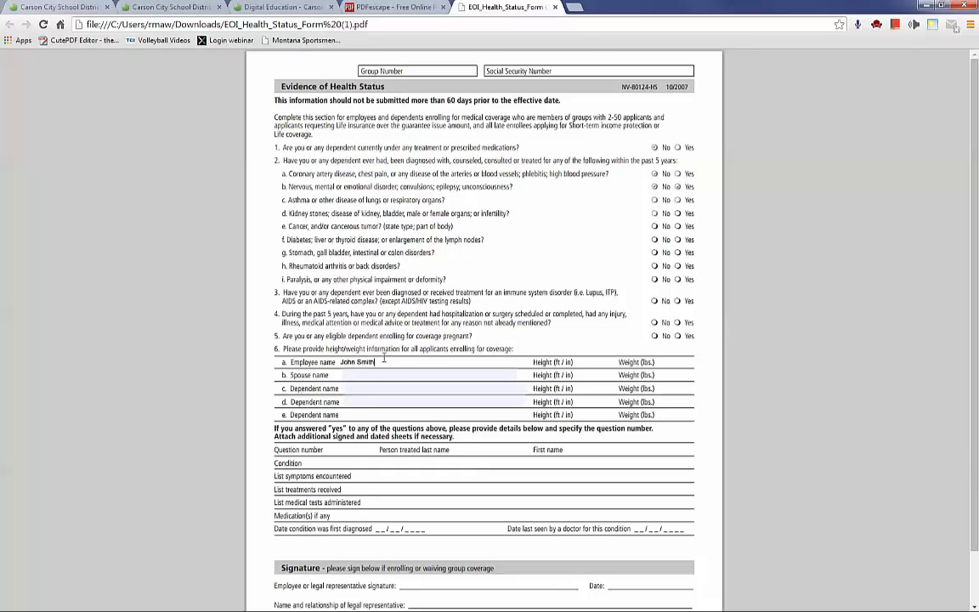
left_click(371, 375)
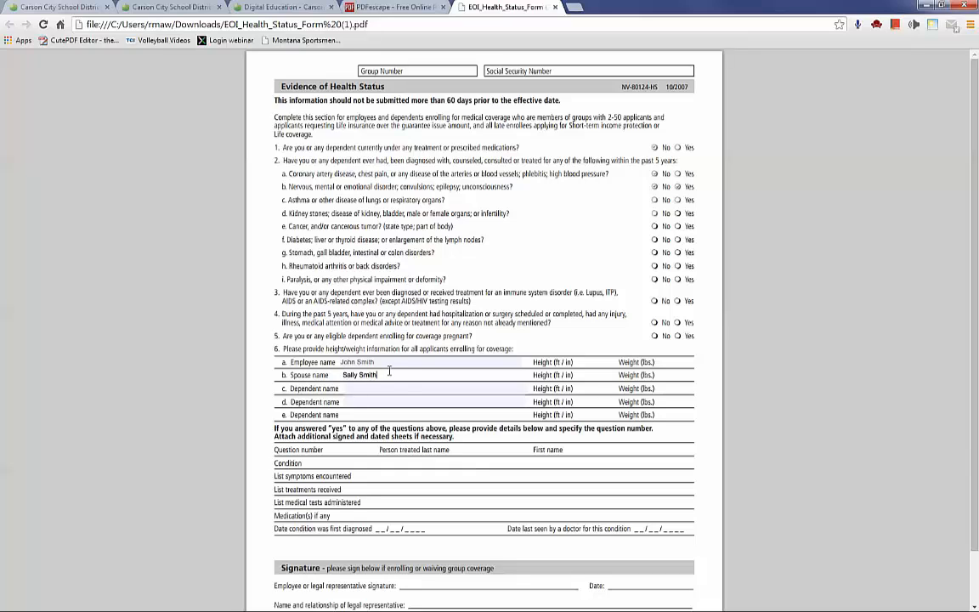
left_click(364, 390)
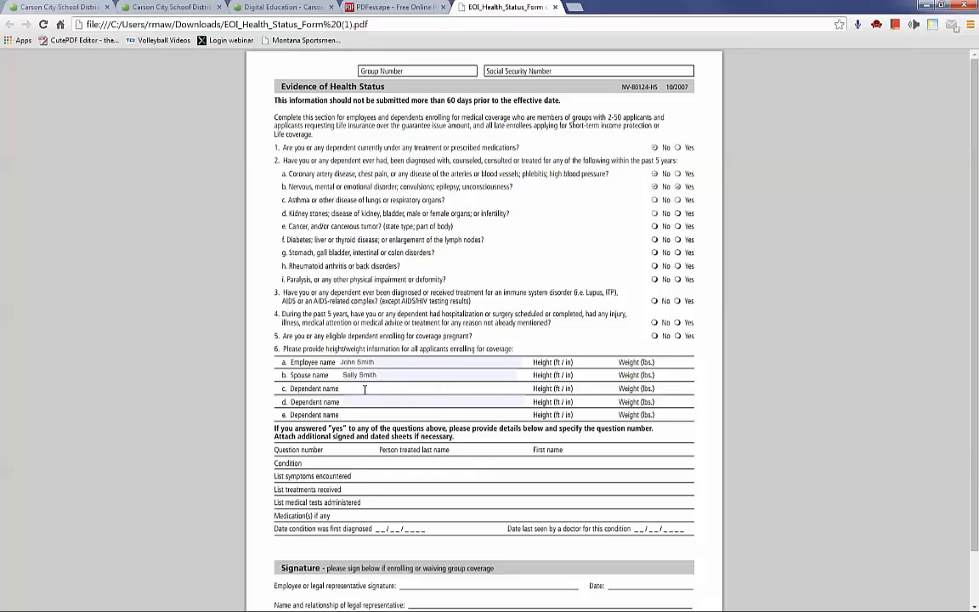
left_click(363, 401)
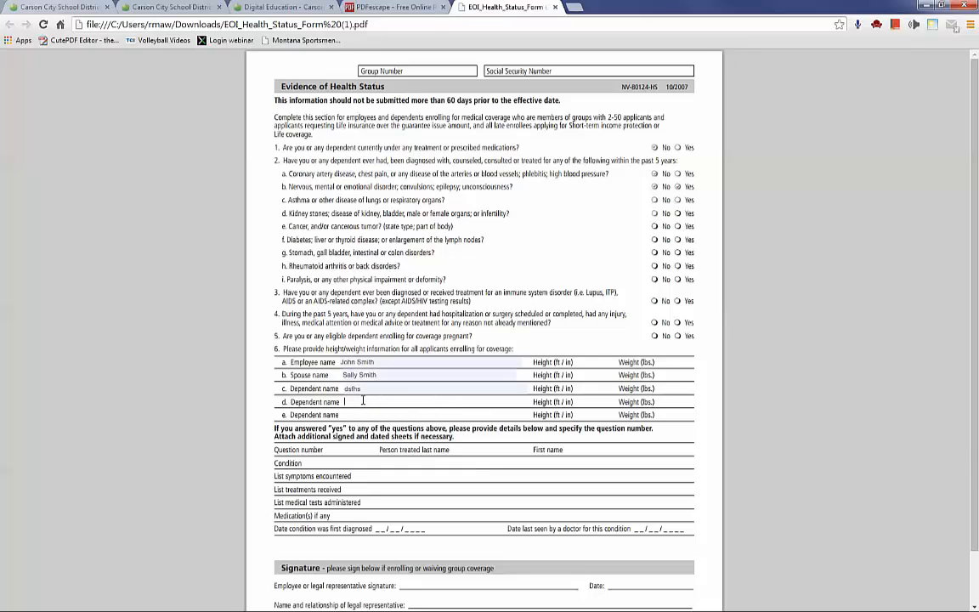